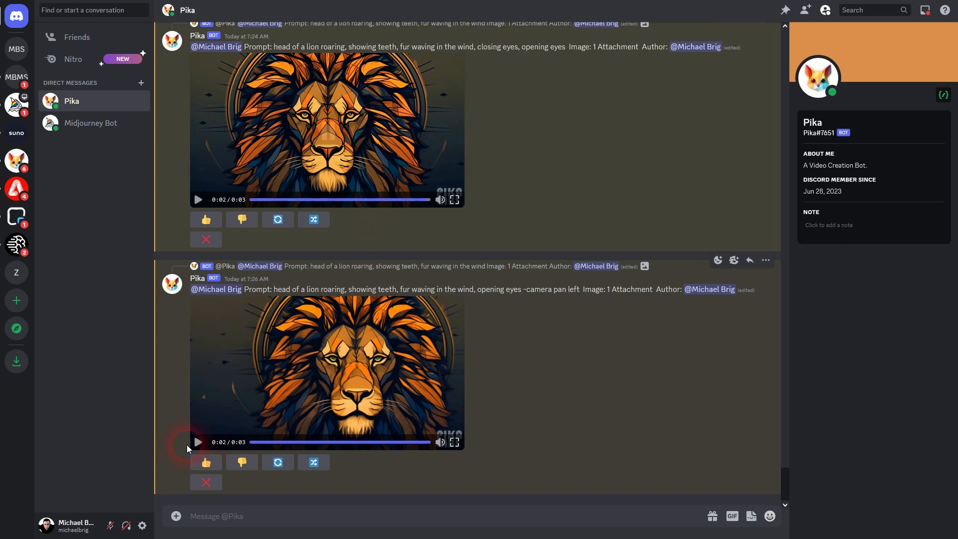
Play the earlier lion animation prompted with "head of a lion roaring, showing teeth, fur waving in the wind" in the Pika chat
scroll(268, 378, up, 5)
click(327, 138)
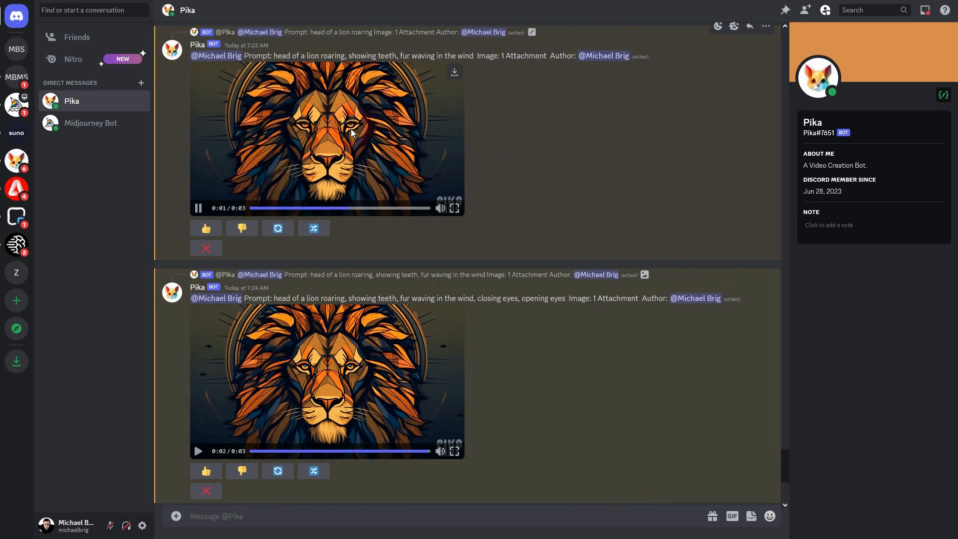
click(434, 117)
click(546, 169)
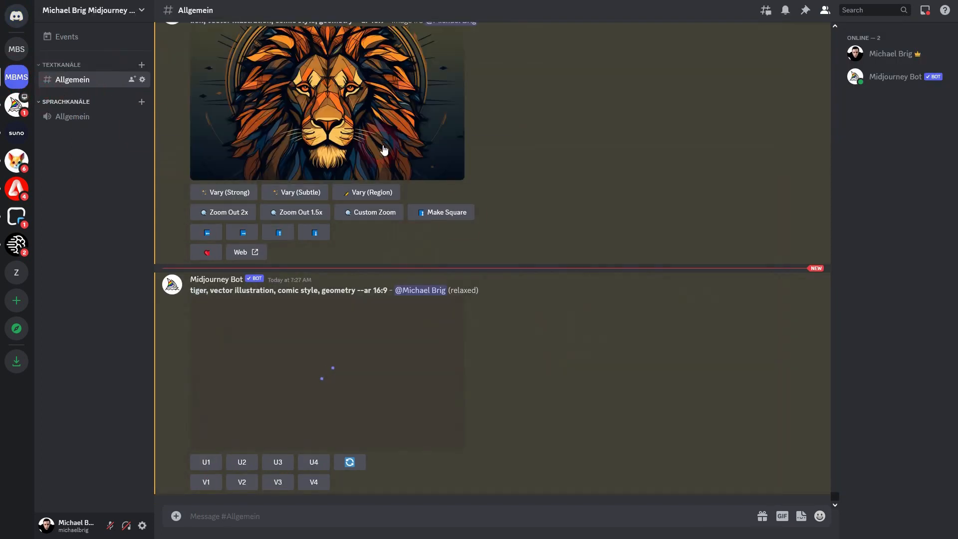
Copy the prompt text "lion, vector illustration, comic style, geometry --ar 16:9" from the upscaled lion image in the Midjourney server's Allgemein channel
scroll(575, 307, up, 5)
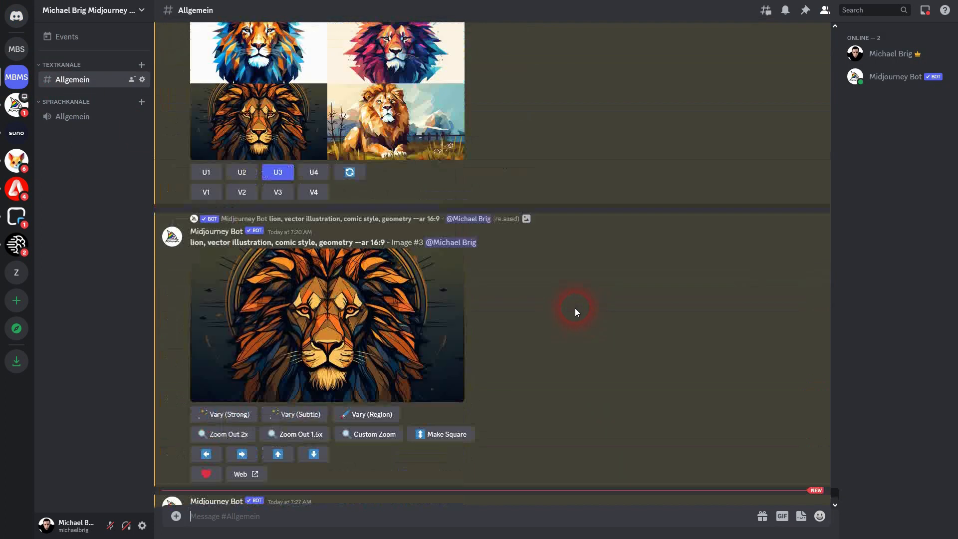
drag(190, 274, 385, 273)
key(ctrl+c)
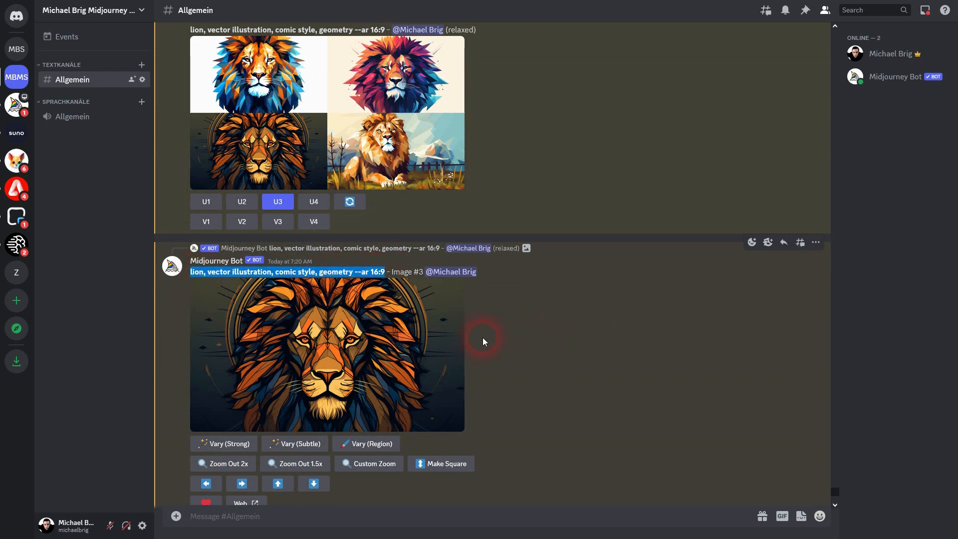
scroll(476, 331, down, 5)
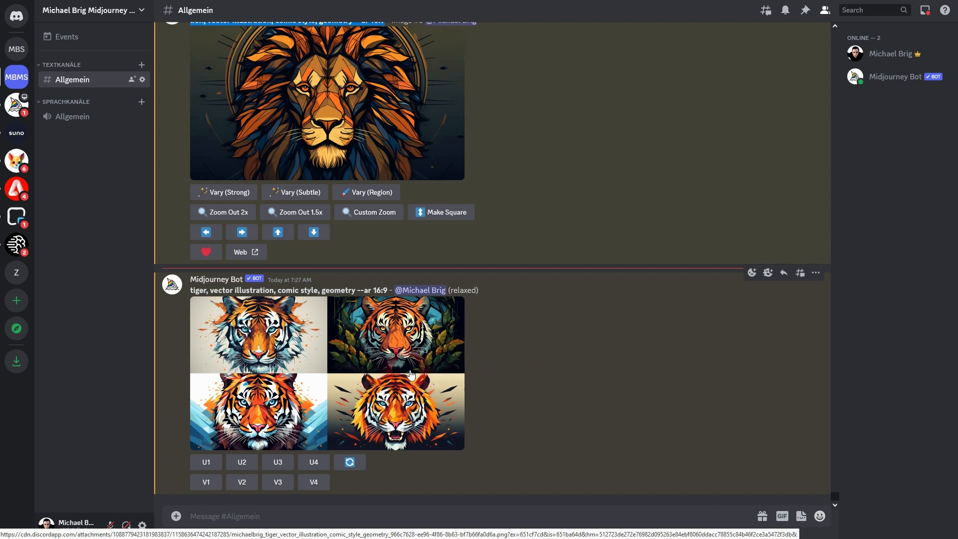
double_click(198, 289)
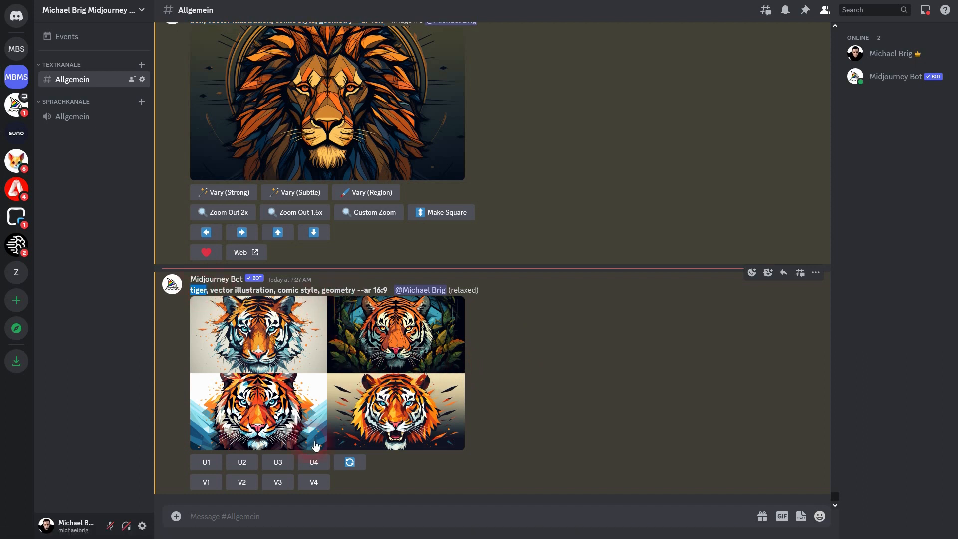
Submit an /imagine command with the copied prompt, replacing the animal to read "doge, vector illustration, comic style, geometry --ar 16:9"
click(302, 502)
text(/im)
click(224, 459)
key(ctrl+v)
double_click(272, 516)
text(doge)
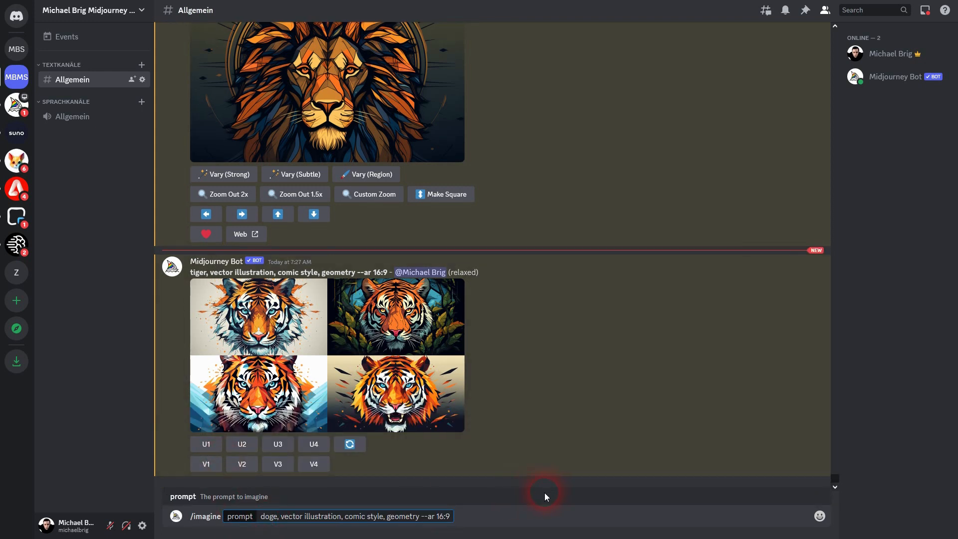
key(Return)
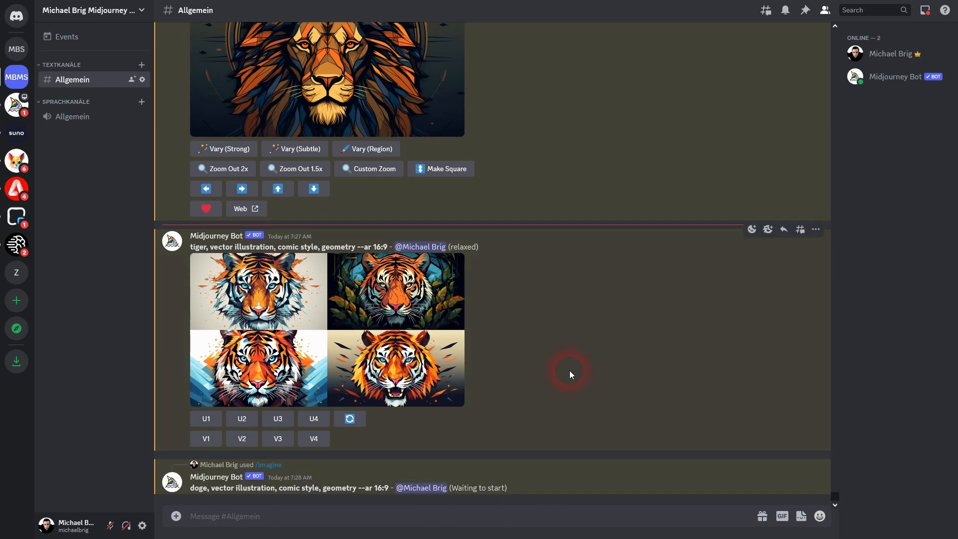
View the tiger image grid and the doge image grid enlarged, closing each preview after inspecting it
click(392, 316)
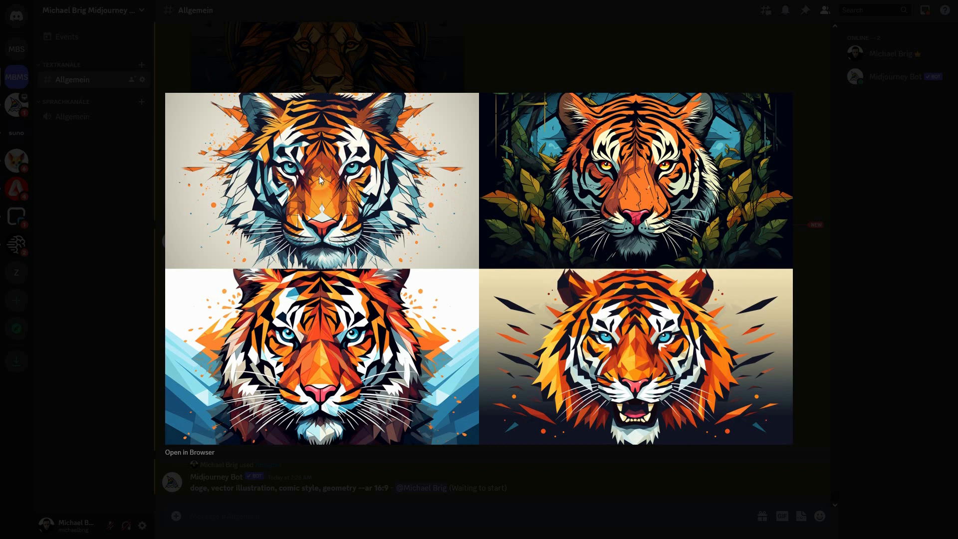
click(889, 291)
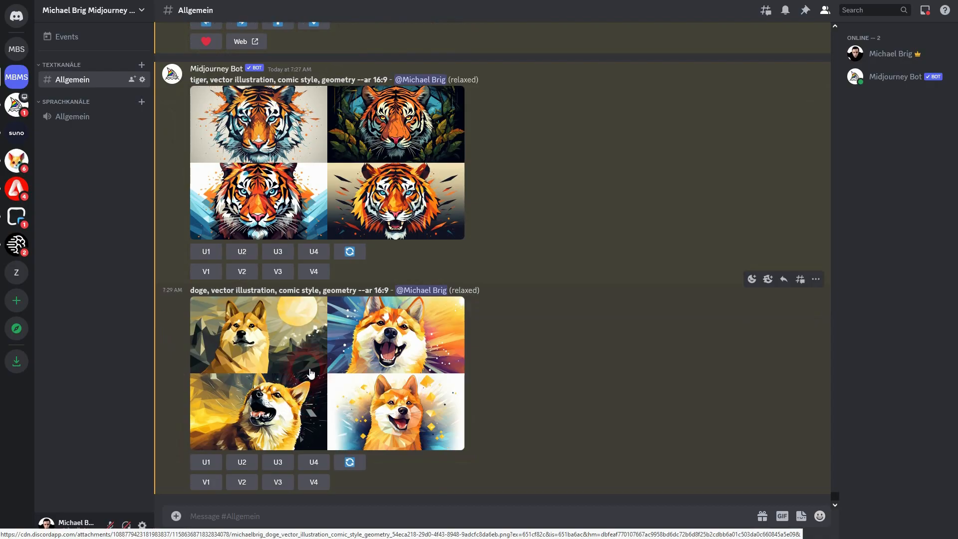
click(310, 373)
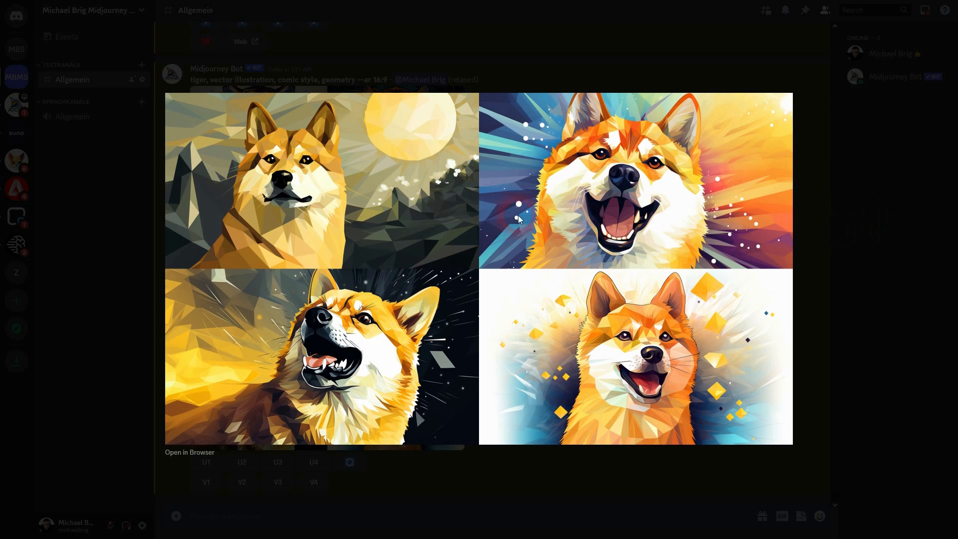
click(846, 290)
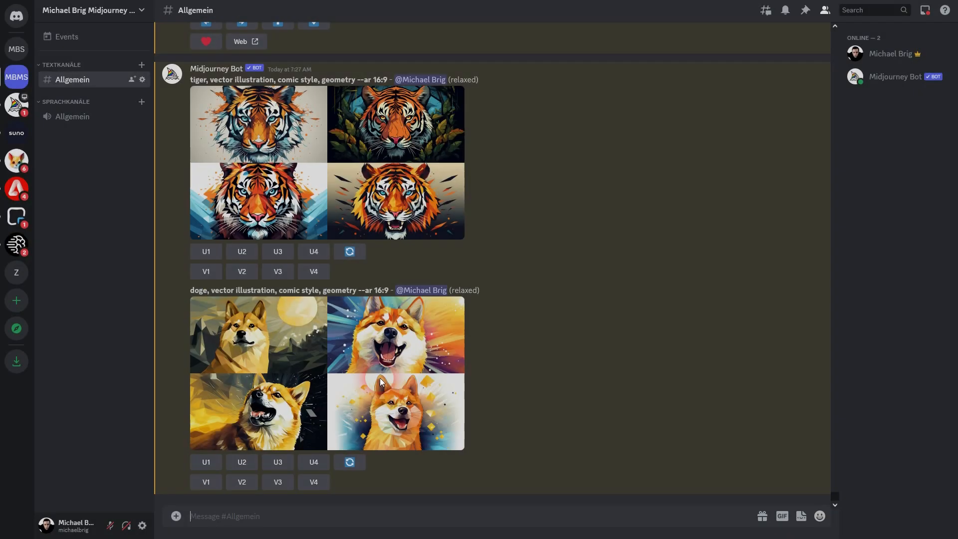
Upscale the first doge image from the grid and open the upscaled picture in the browser
click(205, 462)
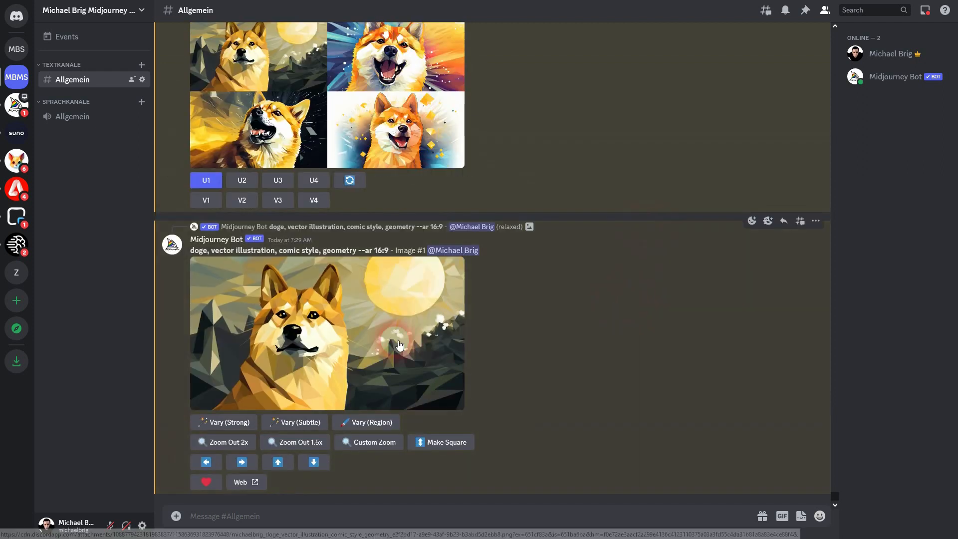
click(308, 335)
click(199, 453)
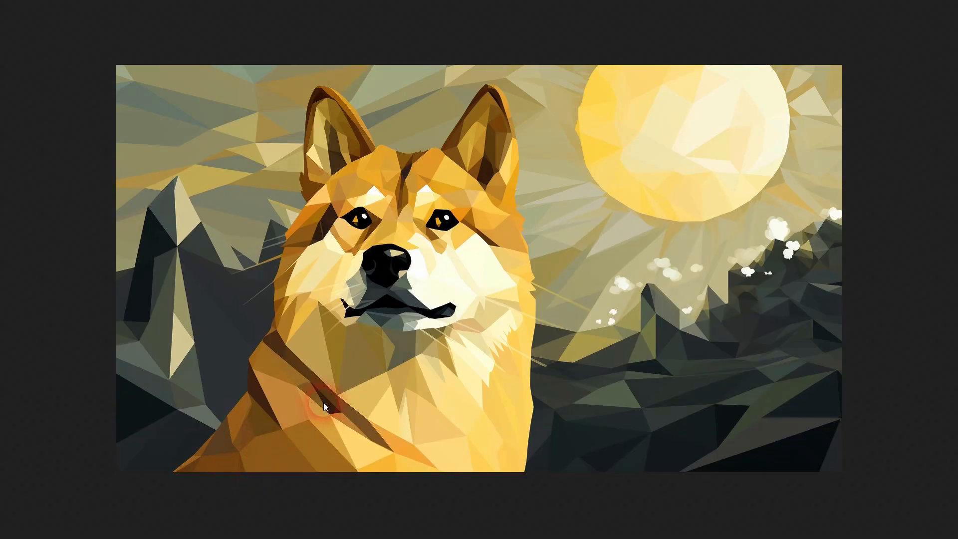
Save the full-size doge picture to disk as a PNG image named doge
right_click(442, 208)
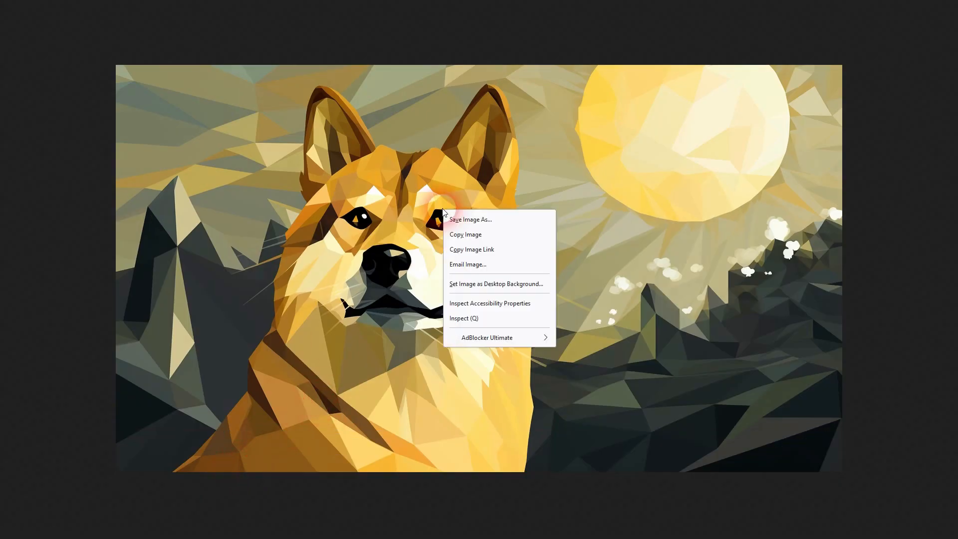
click(463, 215)
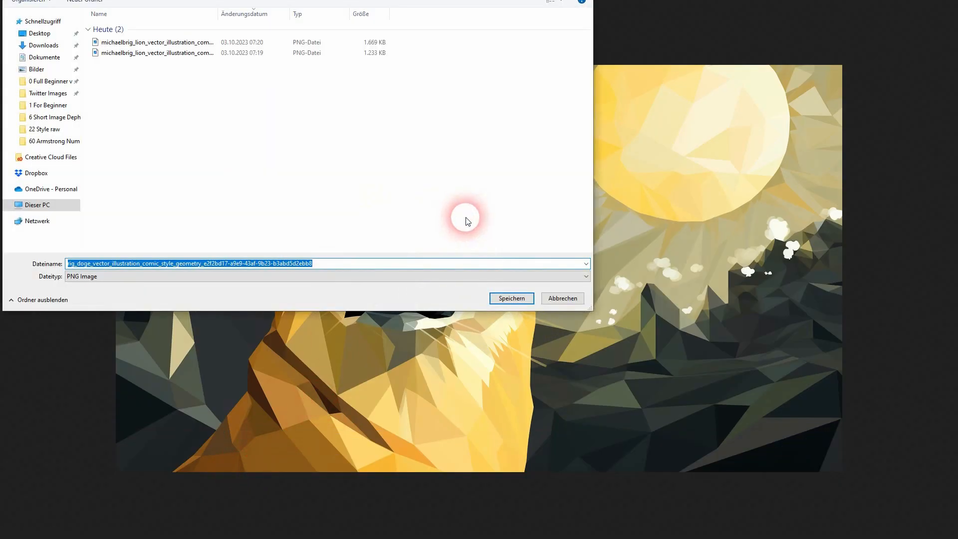
text(doge)
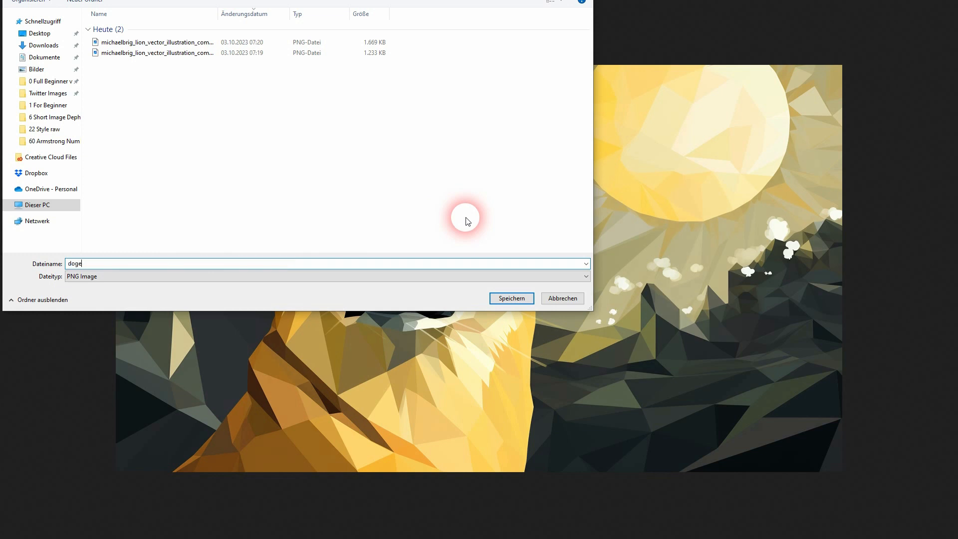
click(508, 299)
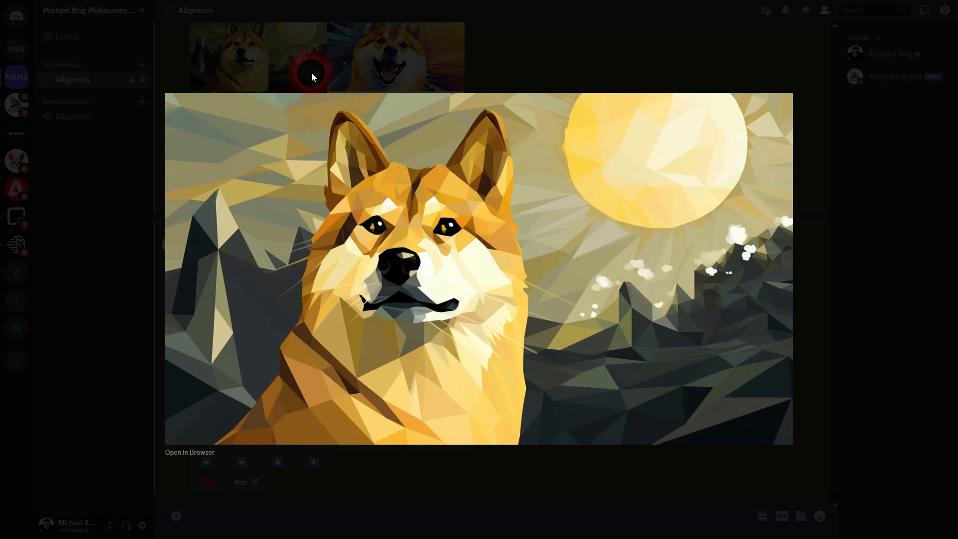
Close the doge image preview and go to the latest messages in the direct conversation with the Pika bot
click(307, 71)
click(22, 17)
click(80, 102)
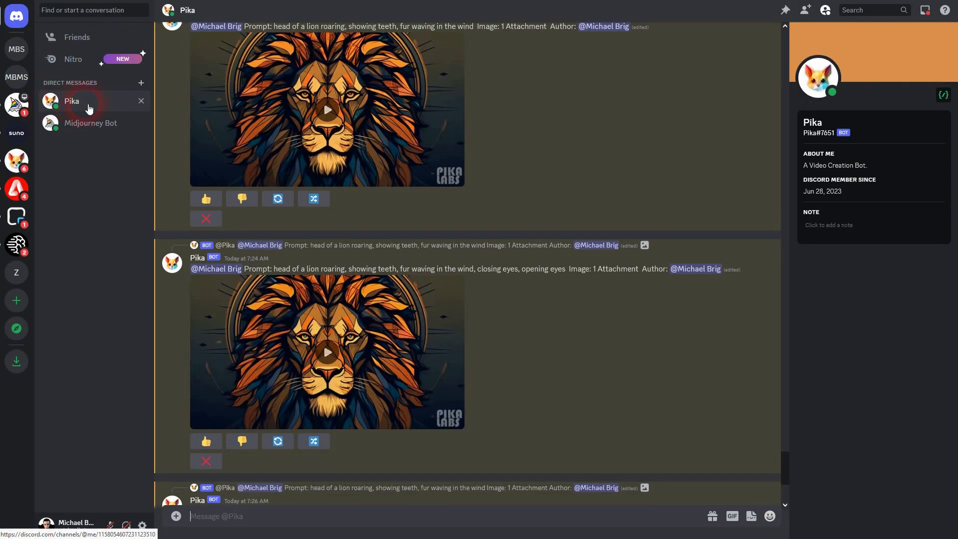
scroll(476, 368, down, 5)
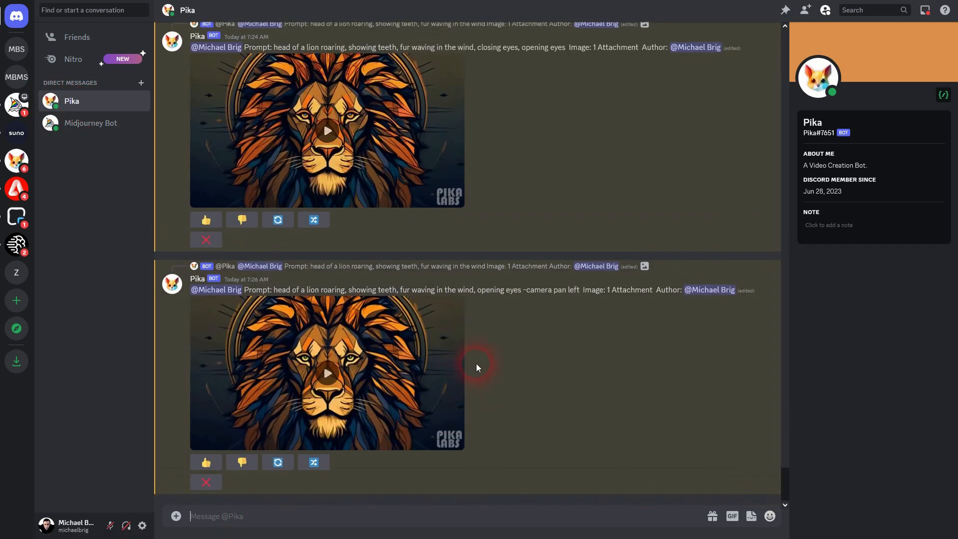
Submit Pika's /animate command with doge.png attached and no text prompt
text(/an)
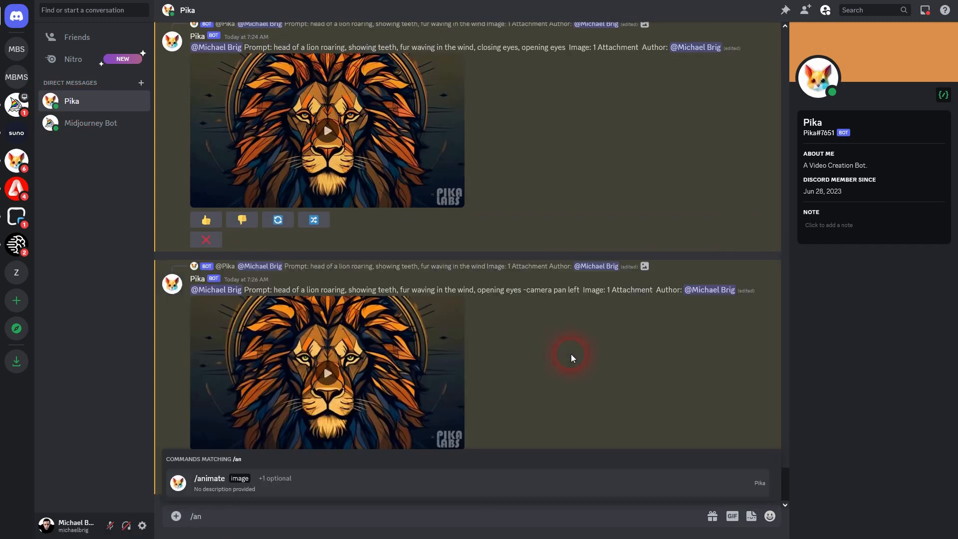
click(205, 490)
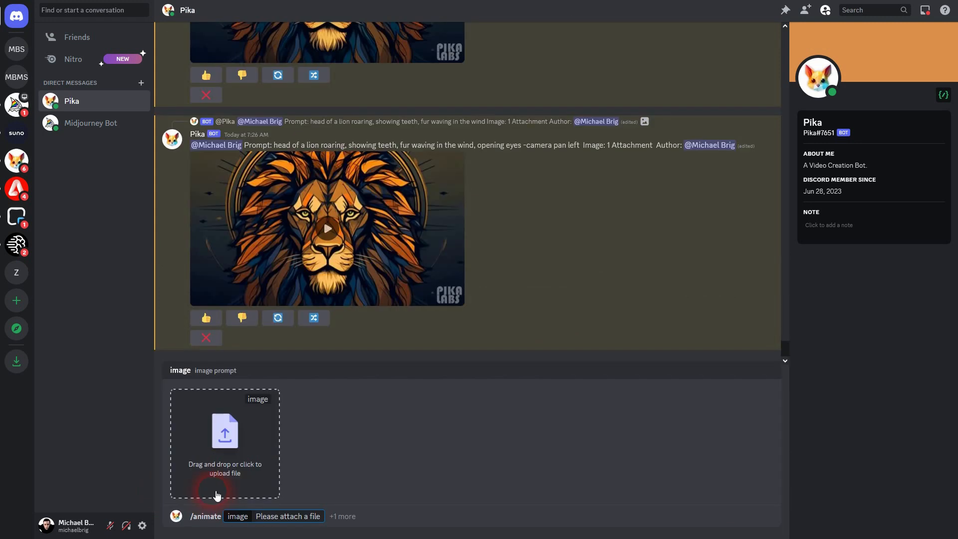
click(236, 438)
click(113, 42)
double_click(117, 43)
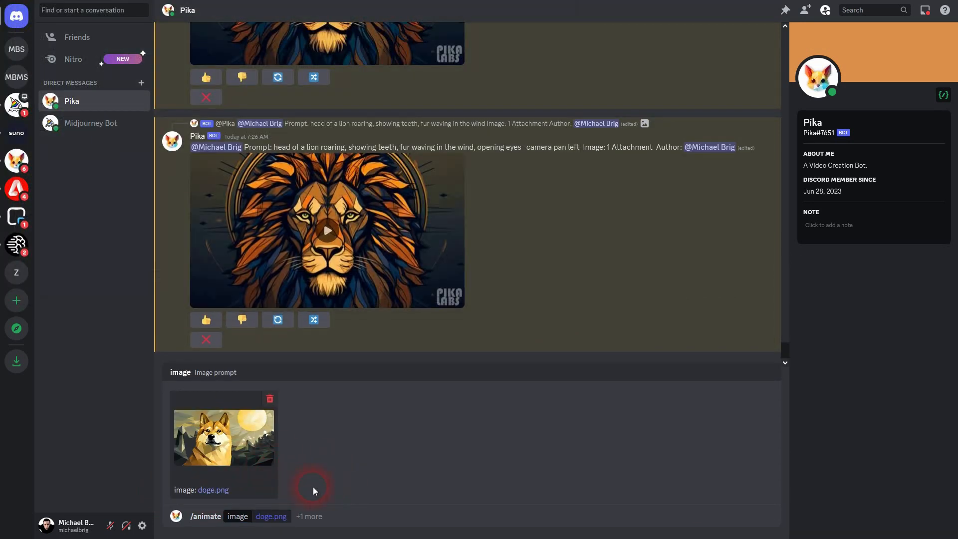
key(Return)
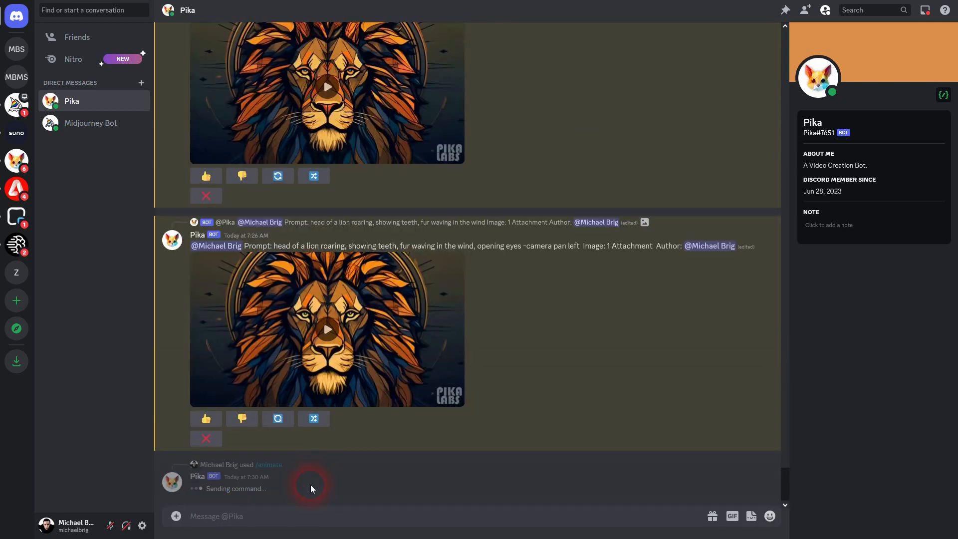
Set up another /animate command with doge.png attached and add the optional prompt field
text(/an)
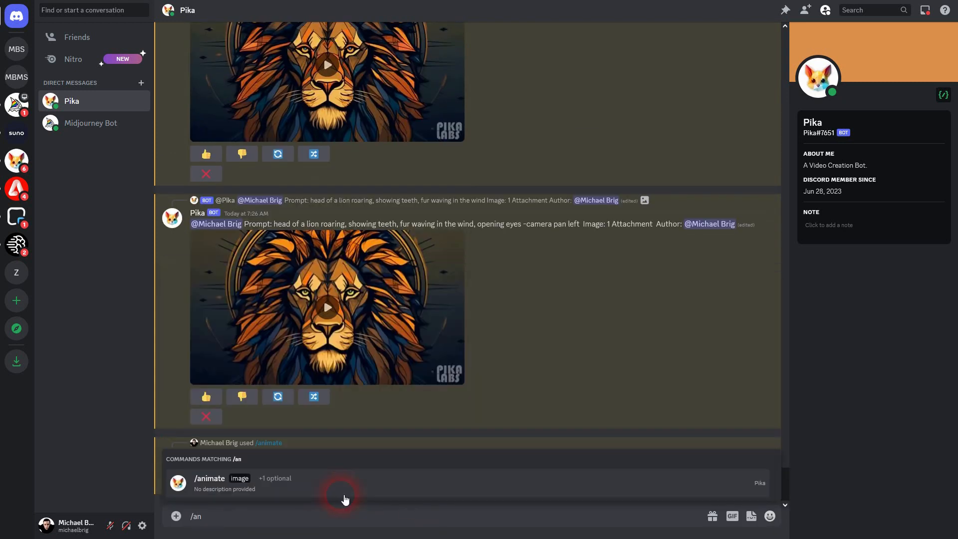
click(235, 482)
click(224, 437)
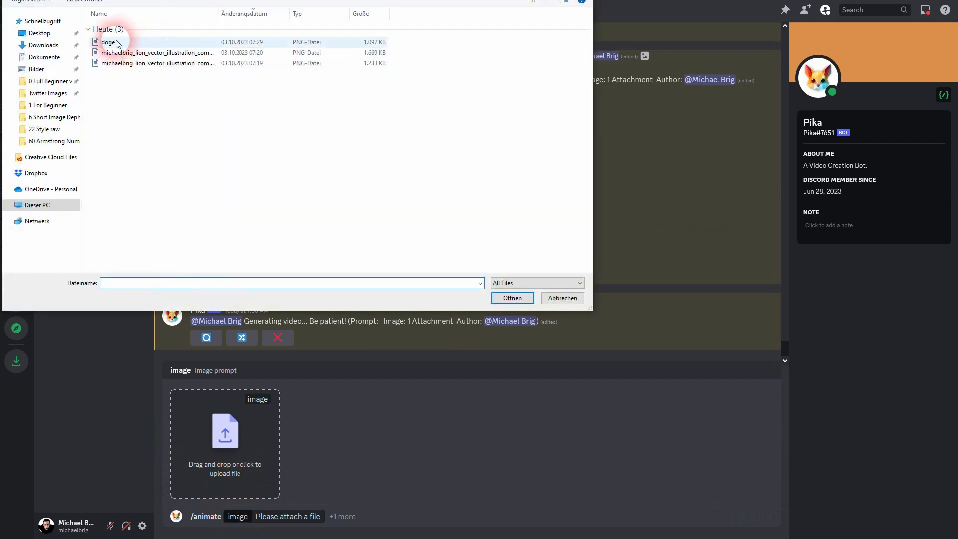
double_click(114, 45)
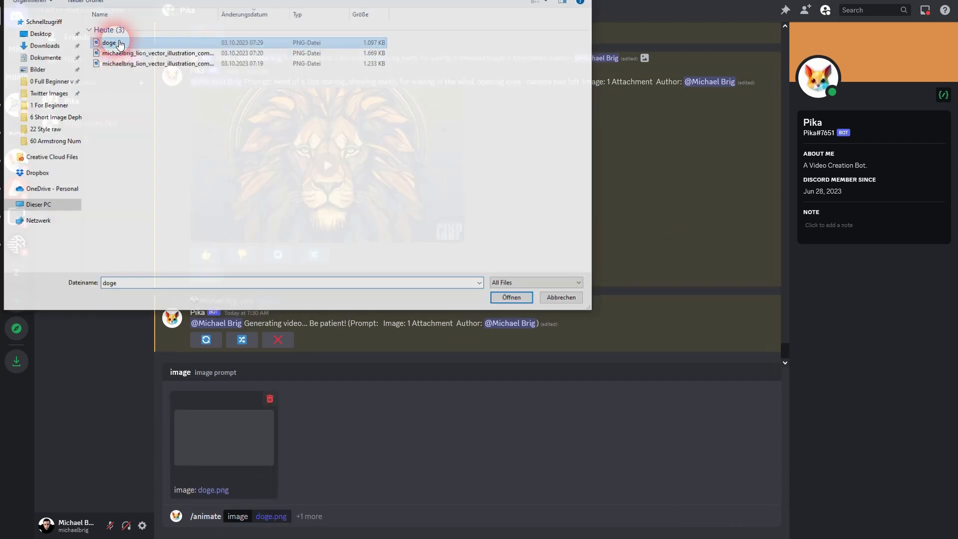
click(308, 517)
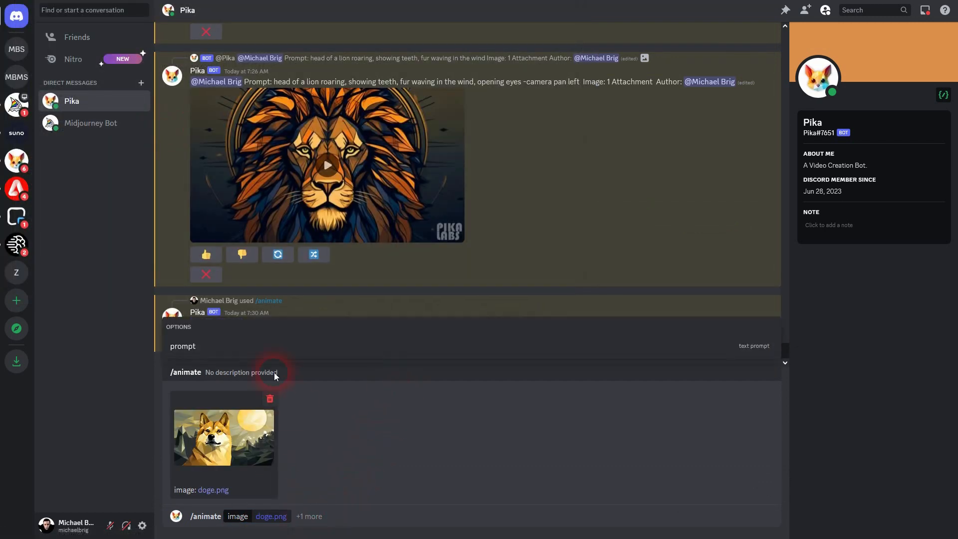
click(214, 348)
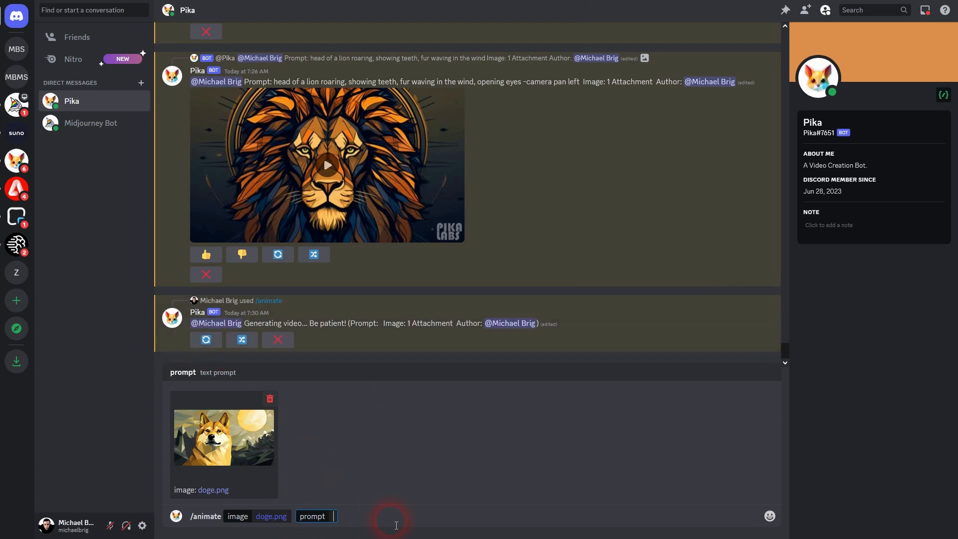
Enter the animation prompt "doge dog, fur waving in the wind, eyes opening and closing, barking" and submit the command
text(doge)
text(dog, fur waving in)
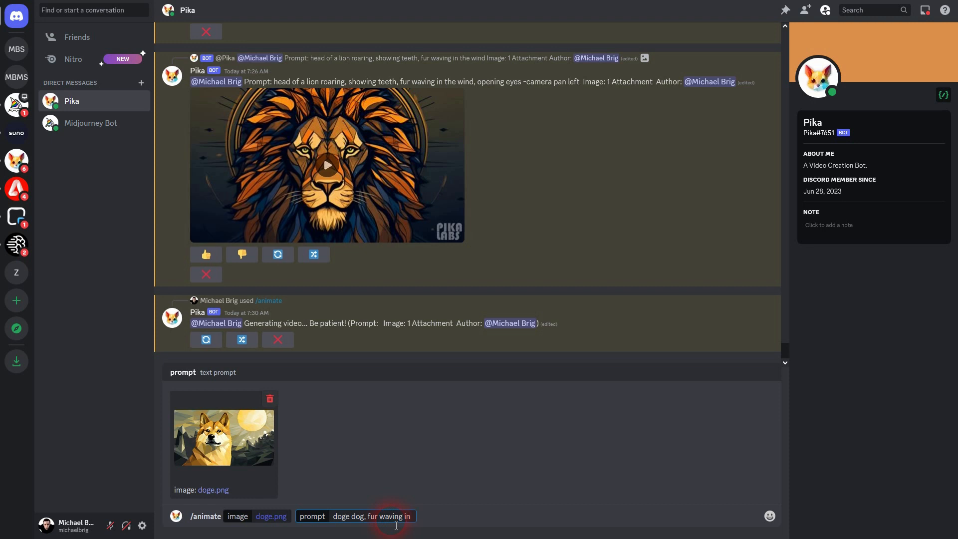
text( the wind, eyes openi)
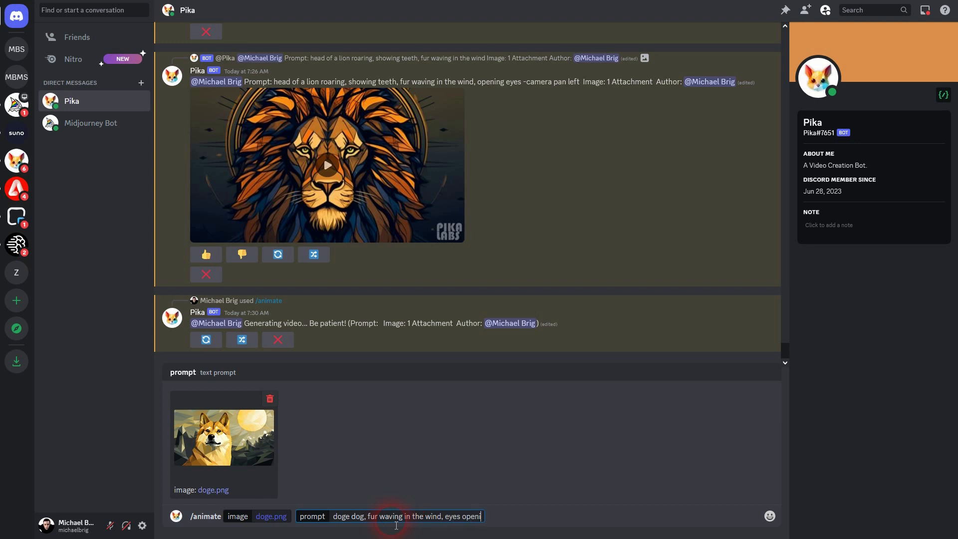
text(ng and closing, mouth roaring)
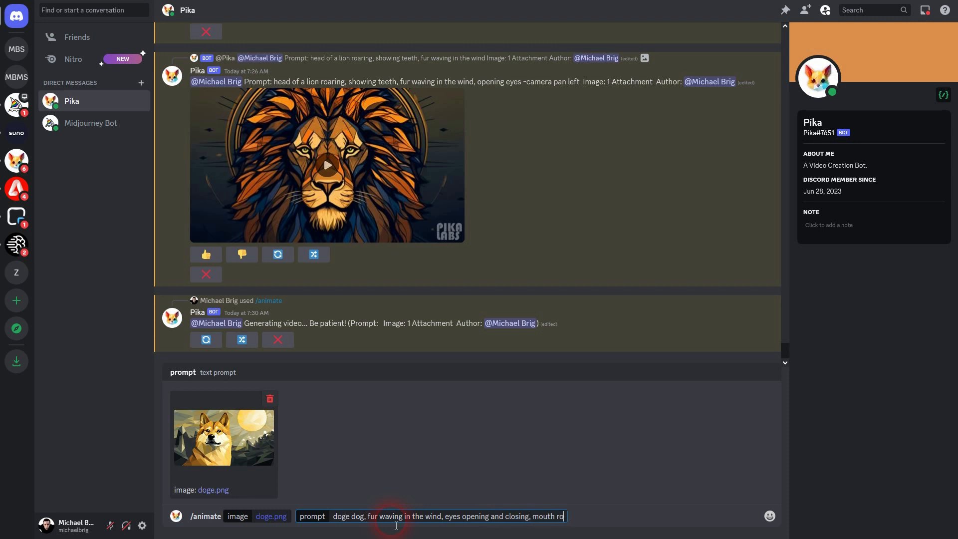
key(BackSpace)
key(BackSpace)
key(BackSpace)
key(BackSpace)
key(BackSpace)
key(BackSpace)
key(BackSpace)
key(BackSpace)
key(BackSpace)
key(BackSpace)
text(barking)
key(Return)
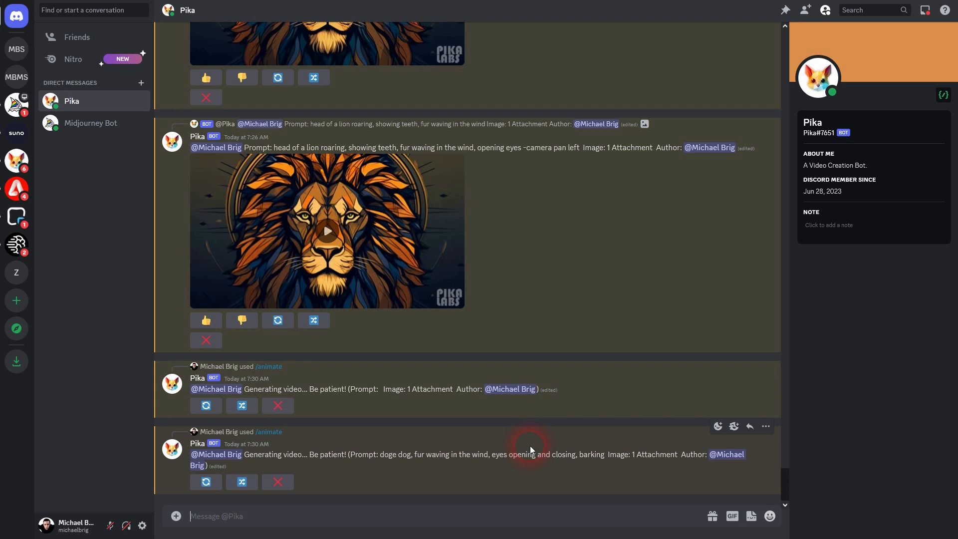
Set up Pika's /create command with doge.png attached as the optional image
text(/)
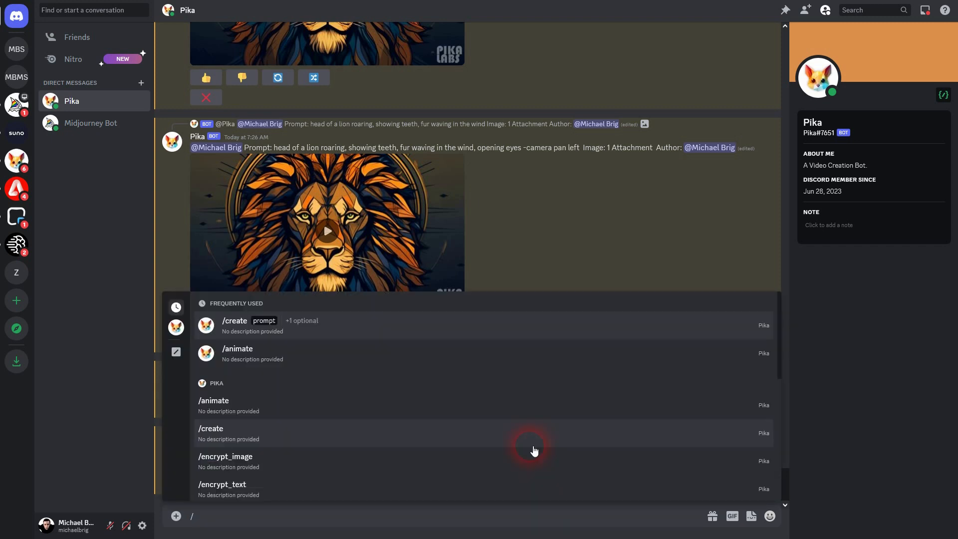
click(259, 325)
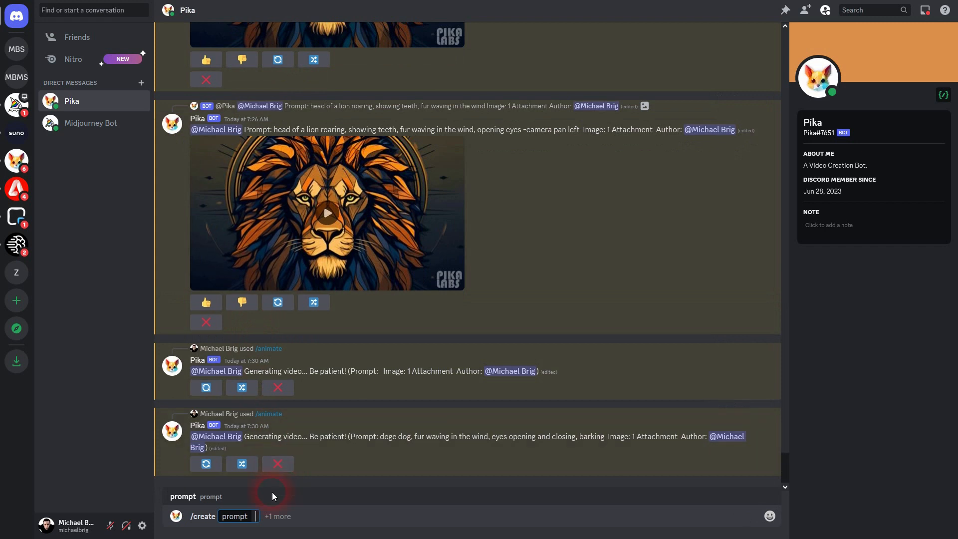
click(278, 516)
click(202, 469)
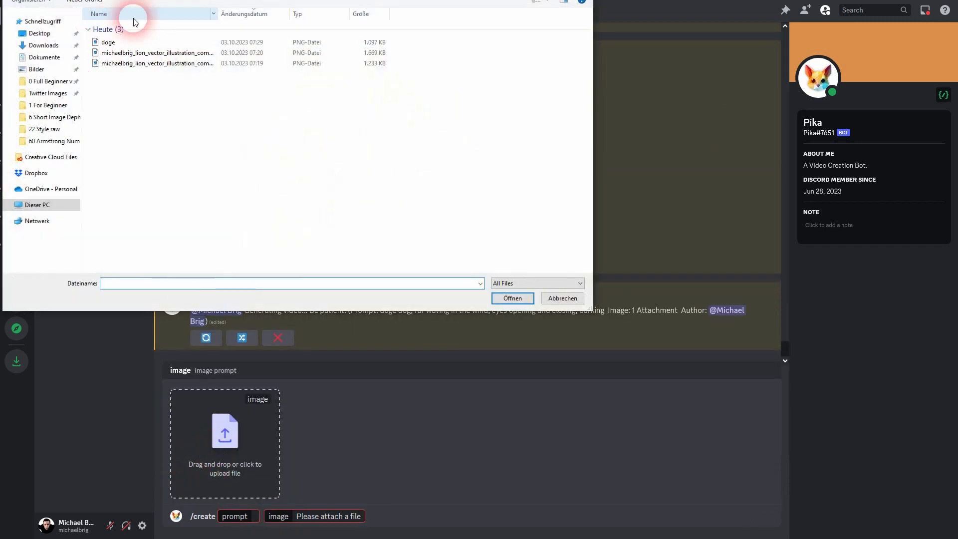
click(122, 42)
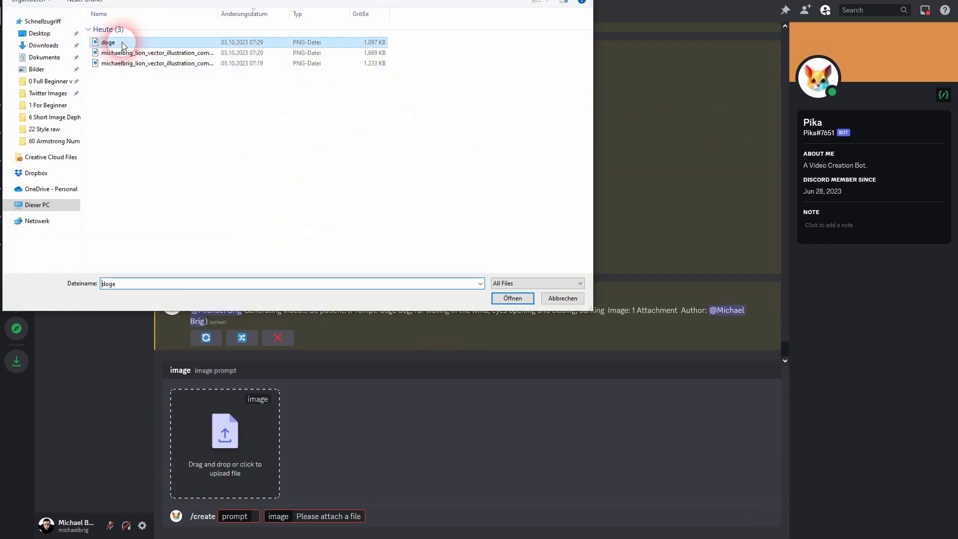
double_click(122, 42)
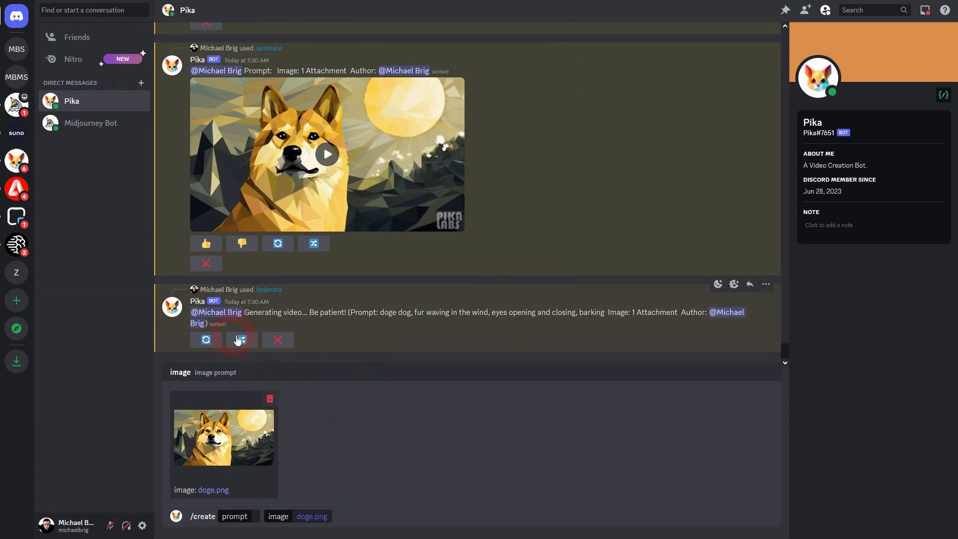
Reuse the earlier prompt "doge dog, fur waving in the wind, eyes opening and closing, barking" in the /create command and submit it
drag(381, 314, 603, 318)
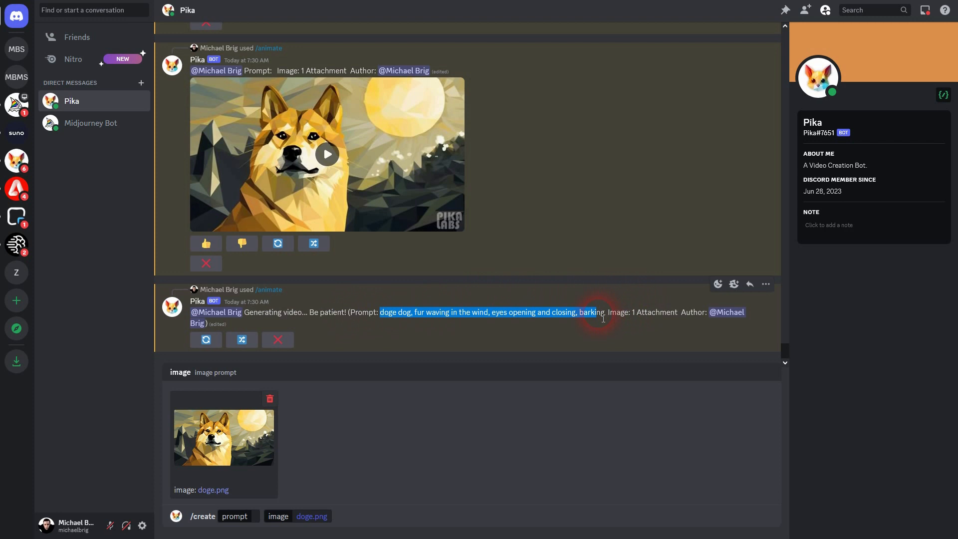
click(257, 526)
text(doge dog, fur waving in the wind, eyes opening and closing, barking)
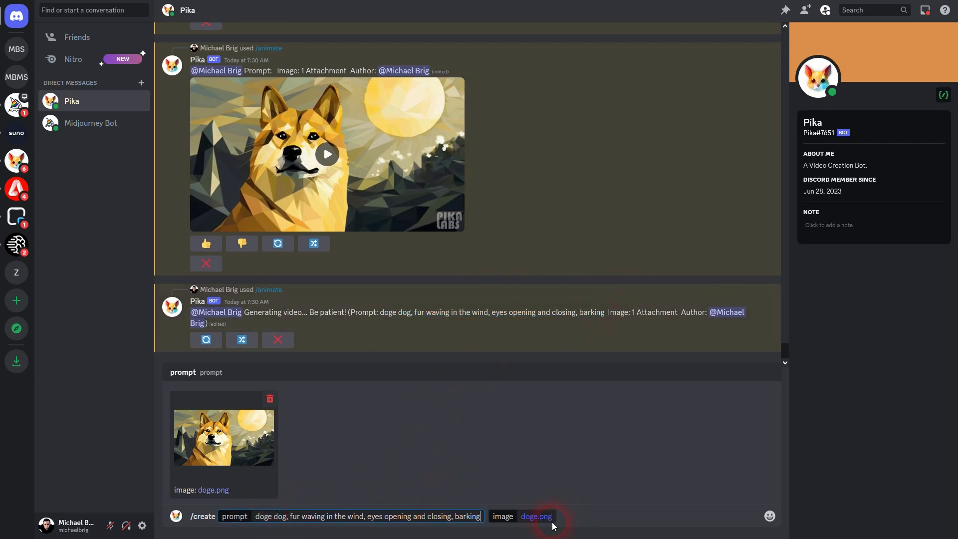
key(Return)
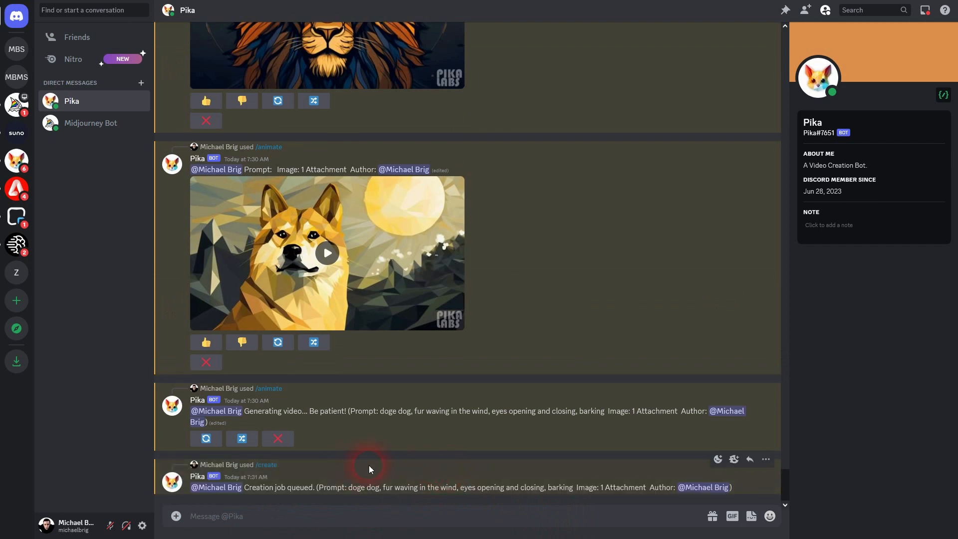
Play the doge video generated by /animate without a prompt, and replay it
scroll(364, 242, up, 1)
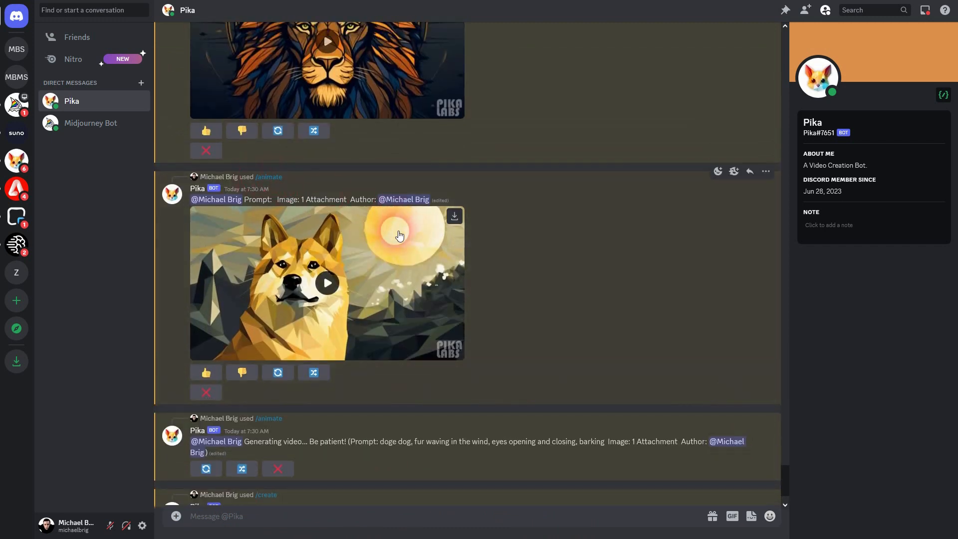
click(327, 283)
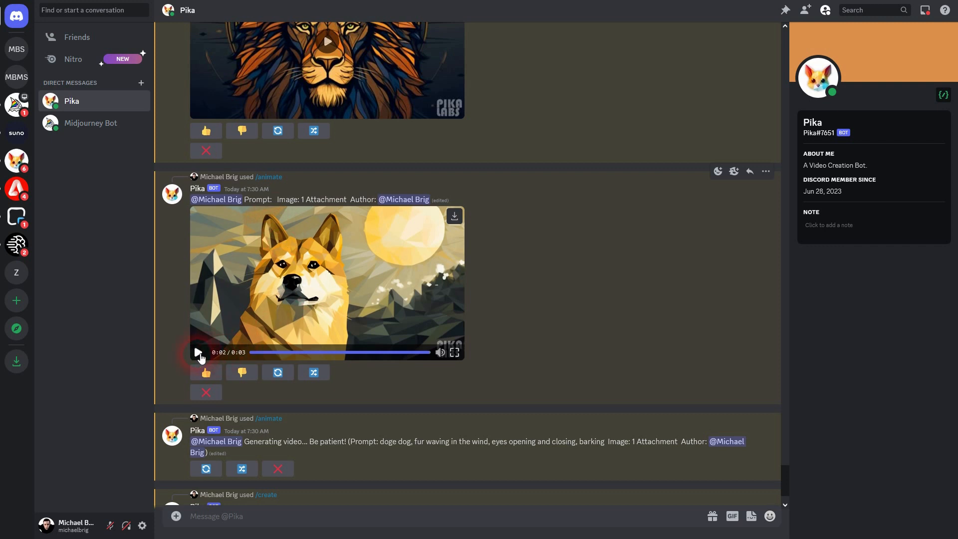
click(198, 352)
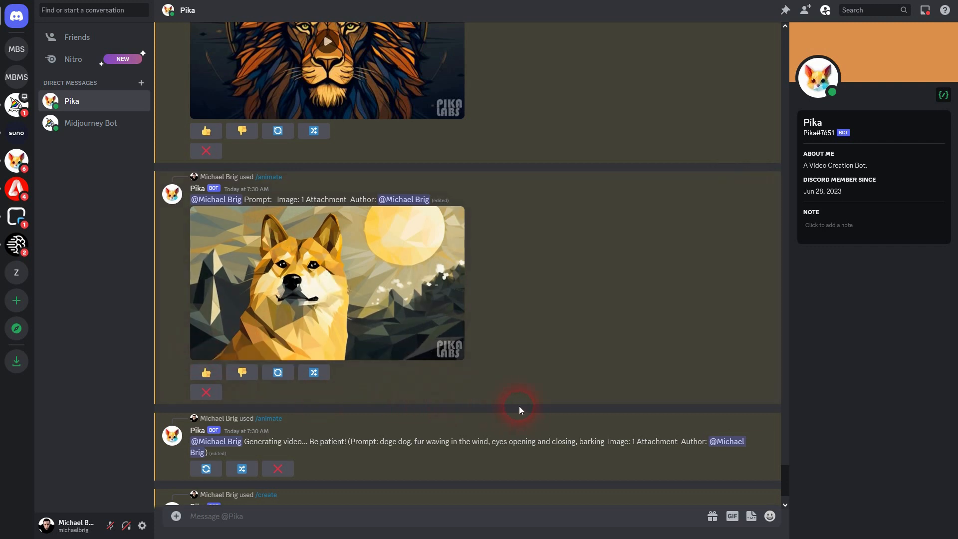
click(372, 284)
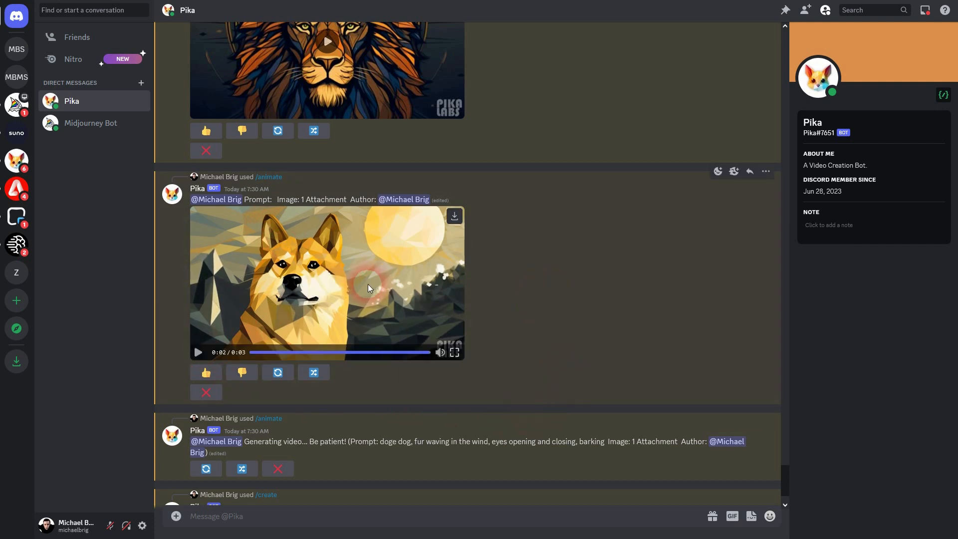
Regenerate the promptless doge video and submit a remix of it with the new prompt "motion in background, waving fur"
click(278, 375)
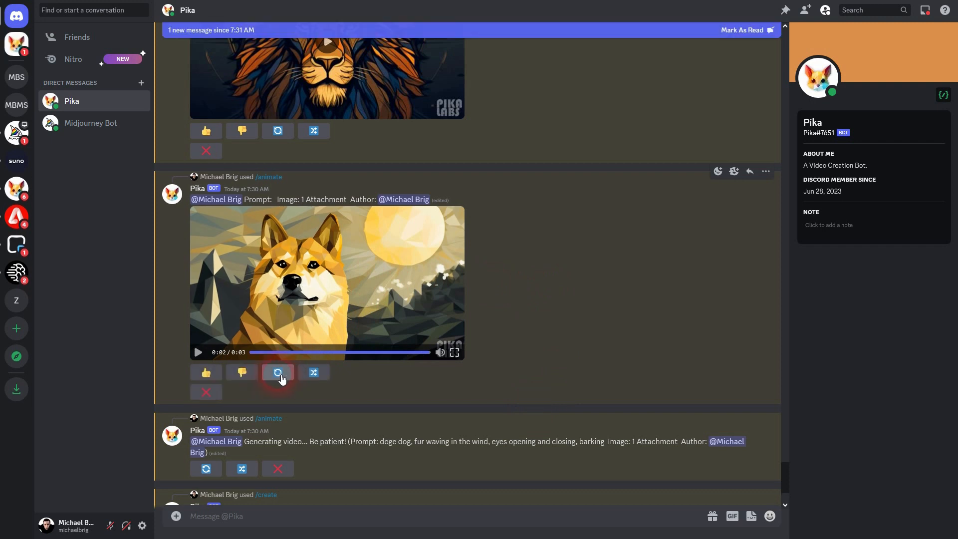
click(317, 377)
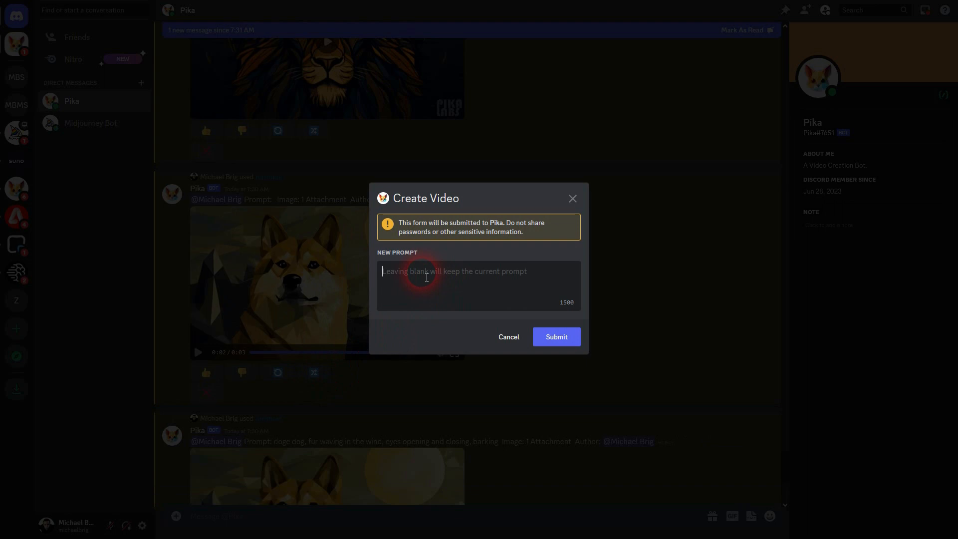
text(motion in)
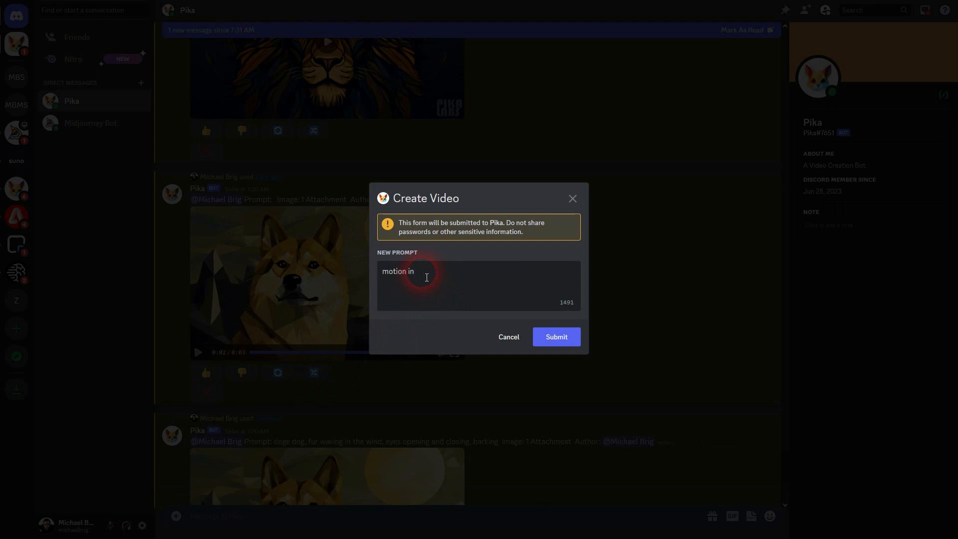
text( background, waving fur)
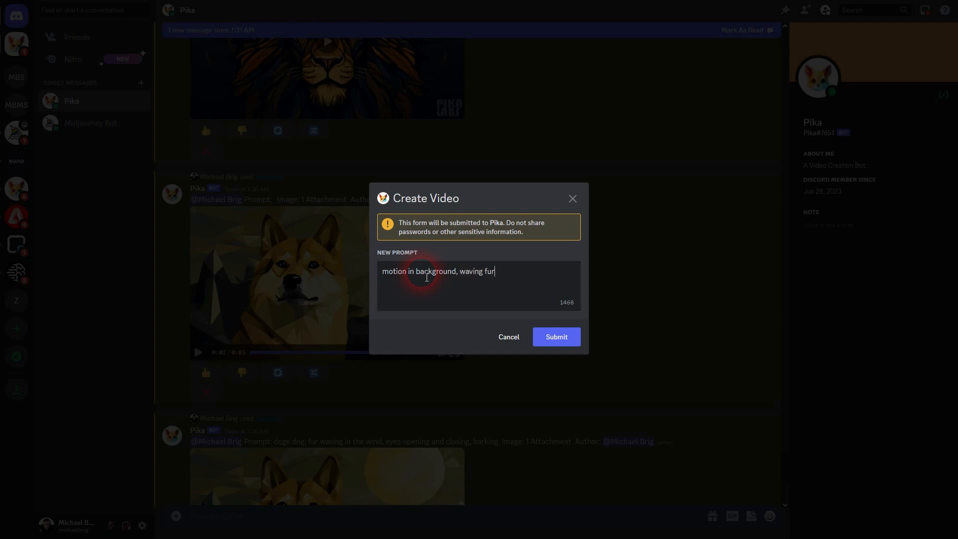
click(571, 332)
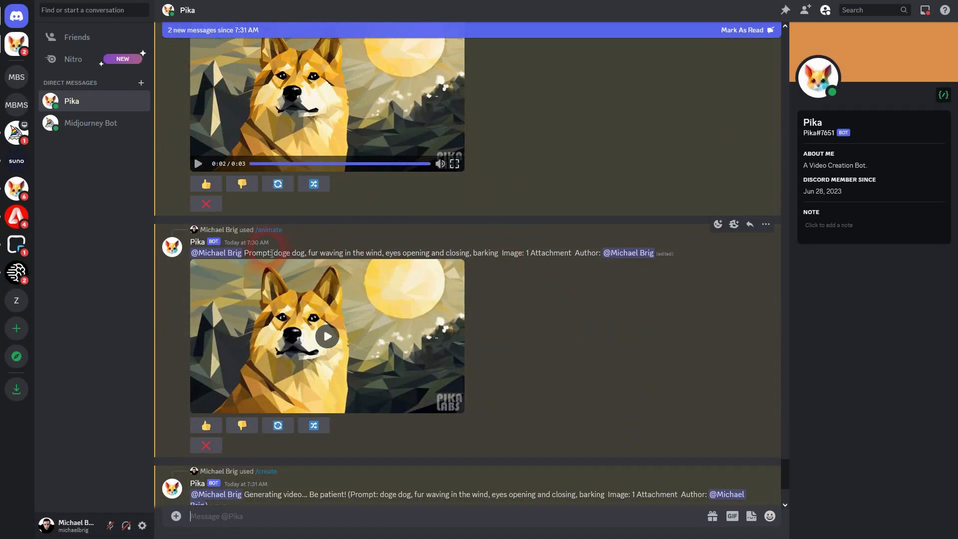
Play the /animate doge video made with the barking prompt, and the /create video made with the same prompt
drag(277, 252, 497, 257)
click(327, 335)
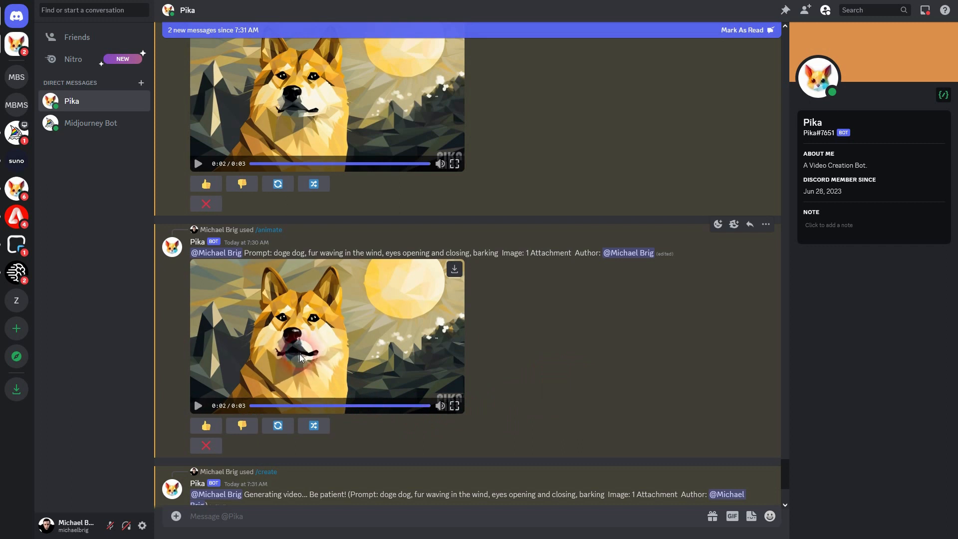
scroll(606, 291, down, 4)
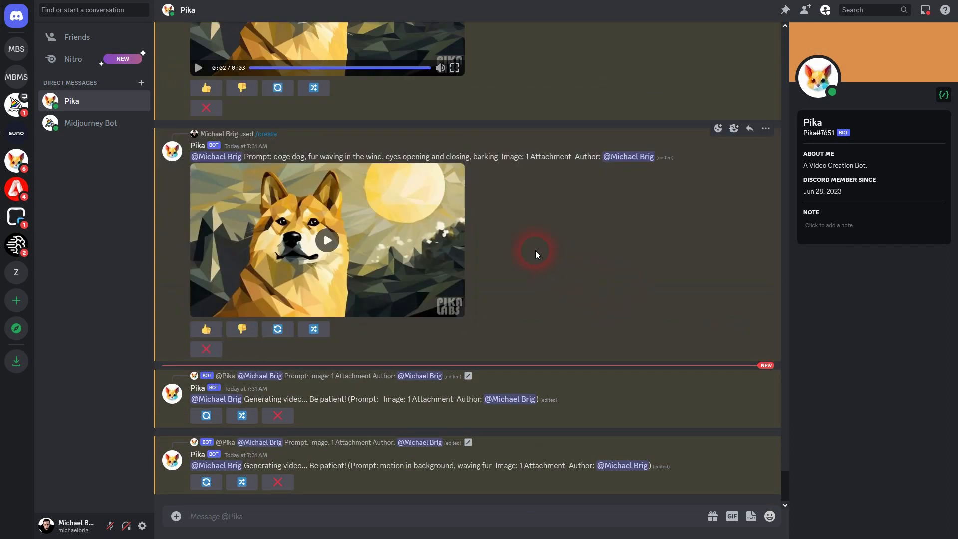
scroll(535, 250, up, 2)
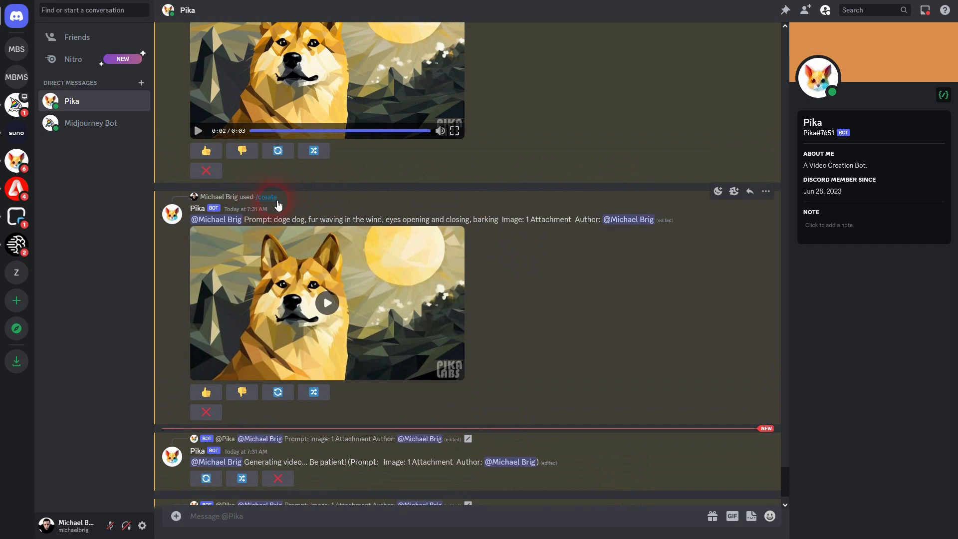
click(327, 303)
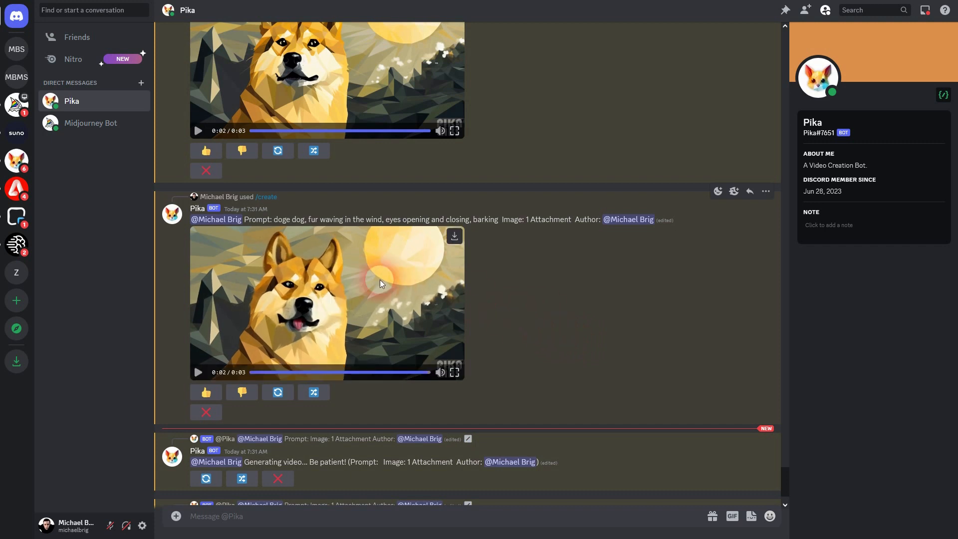
click(198, 372)
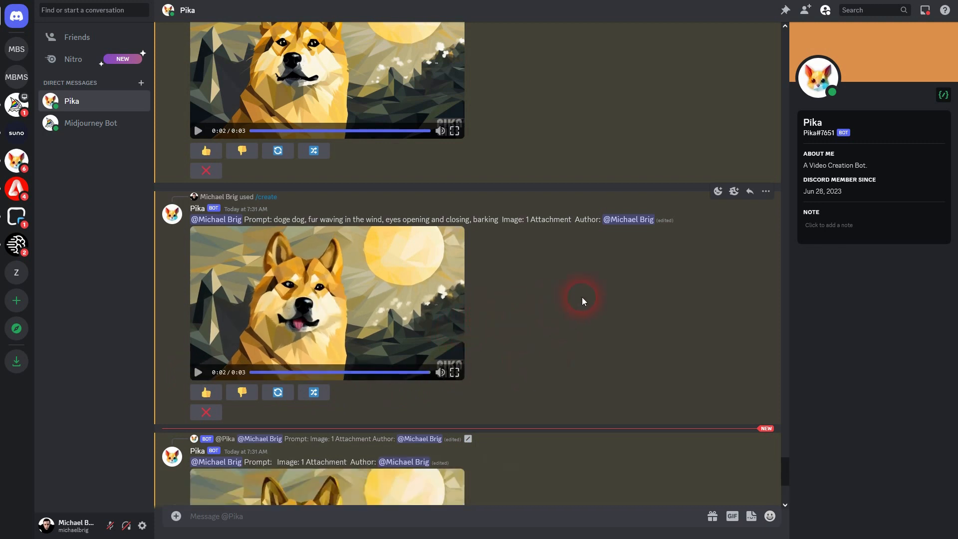
Play the regenerated promptless video and the "motion in background, waving fur" video, and return to the earlier /create and /animate results
scroll(549, 311, down, 5)
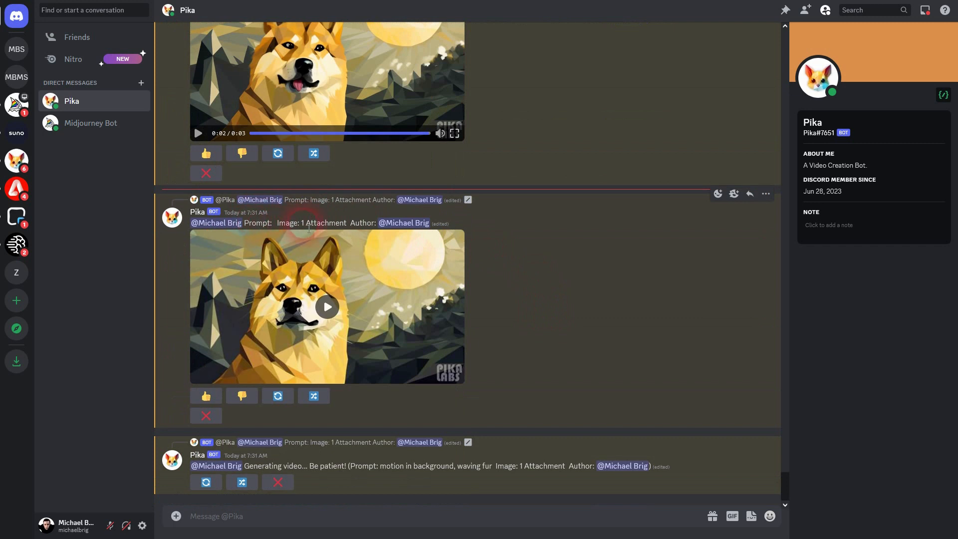
click(327, 306)
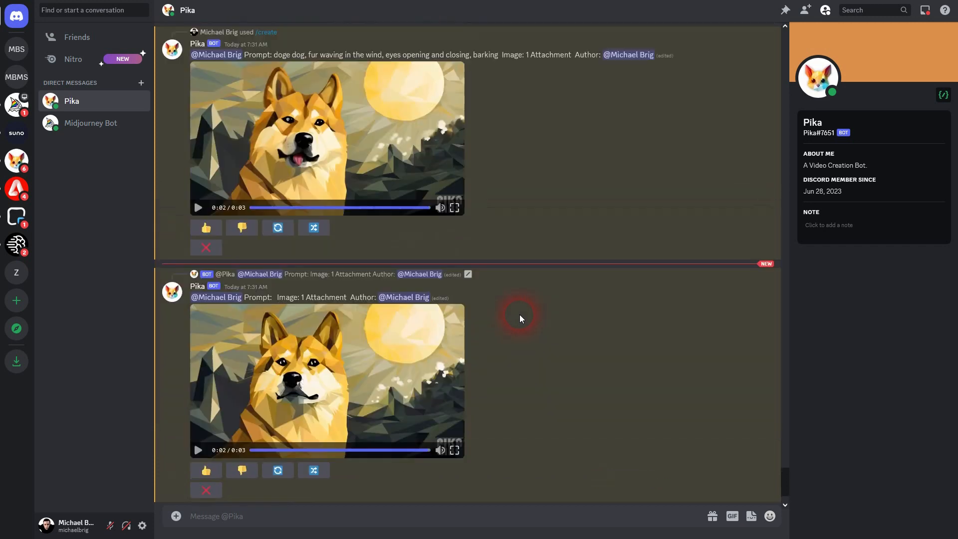
click(198, 322)
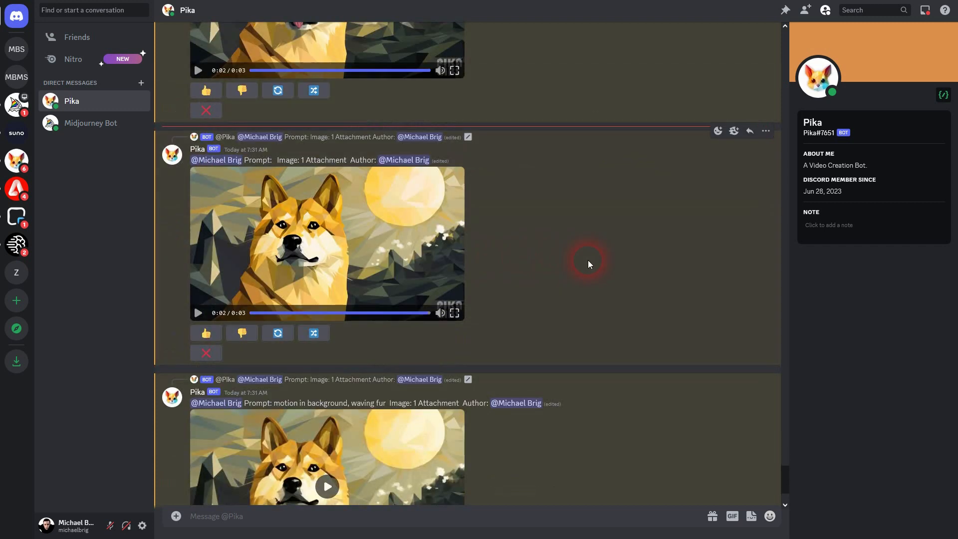
scroll(588, 261, down, 3)
click(324, 376)
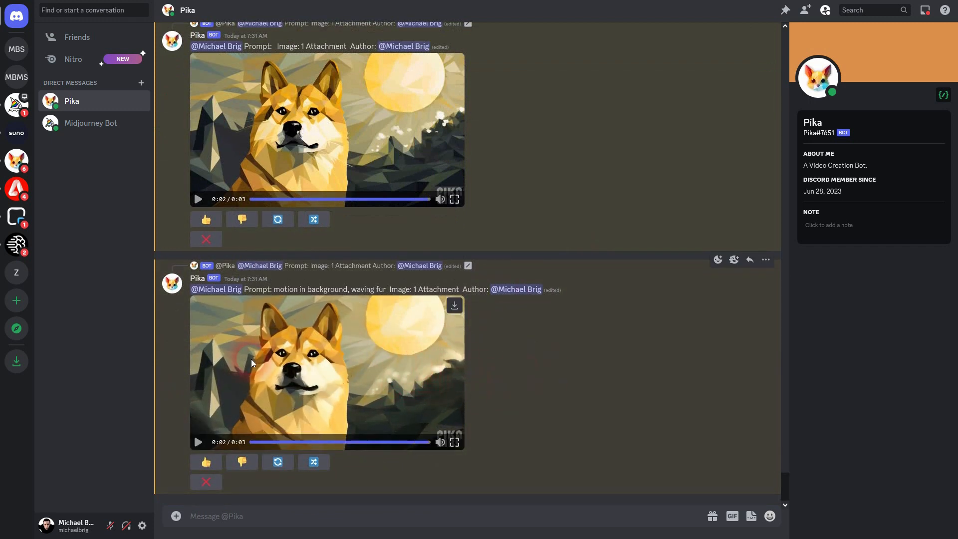
click(208, 438)
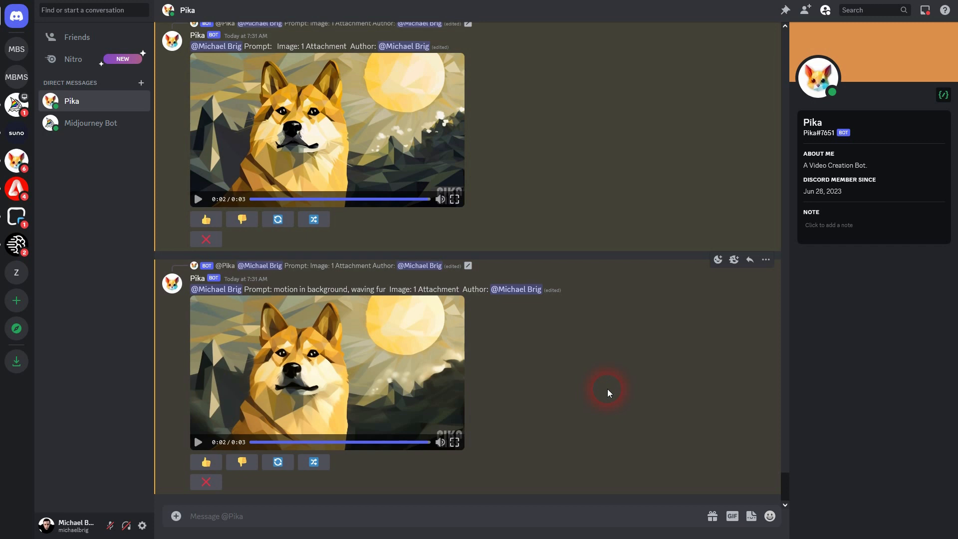
scroll(606, 388, up, 8)
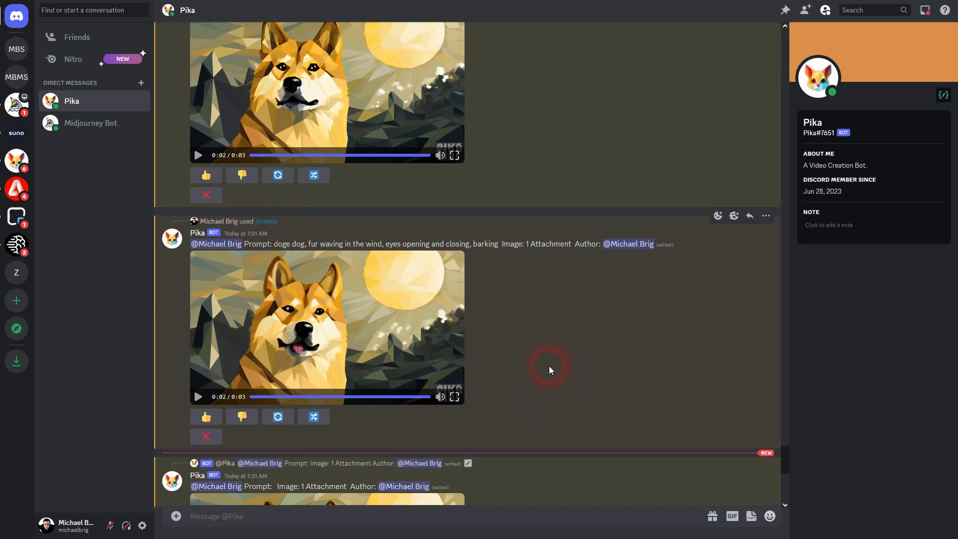
scroll(549, 366, up, 5)
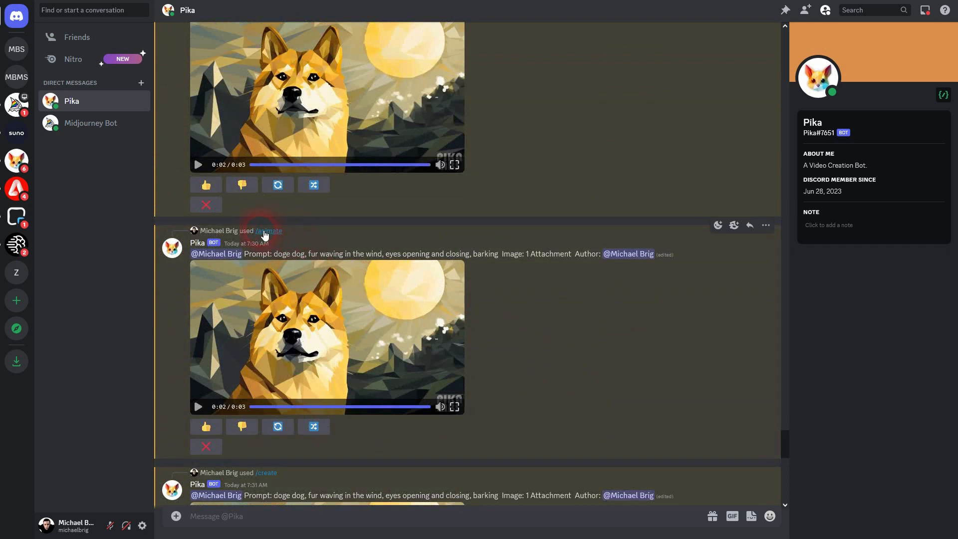